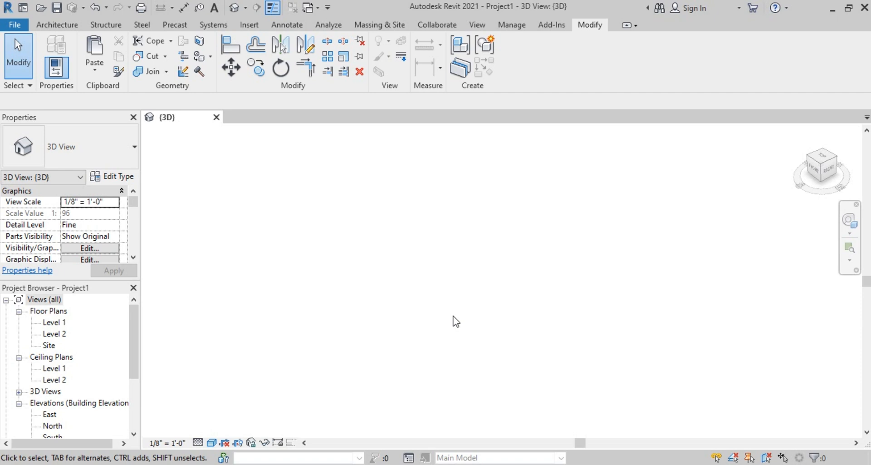
- Start an in-place component in the Generic Models category and accept the name Generic Models 1
{"action": "left_click", "coordinate": [55, 25]}
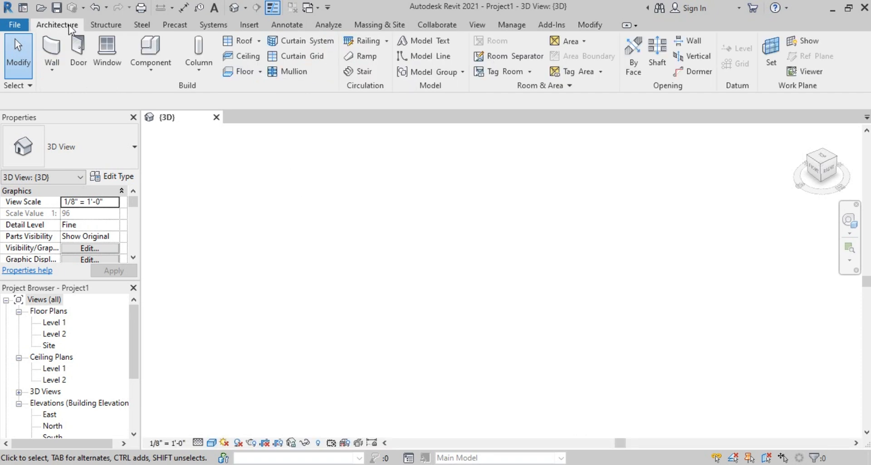
{"action": "left_click", "coordinate": [151, 68]}
{"action": "left_click", "coordinate": [169, 121]}
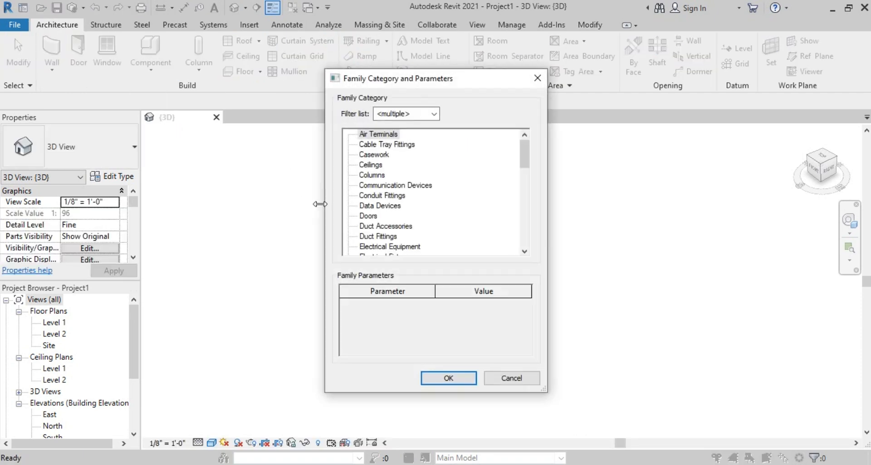
{"action": "key", "text": "g"}
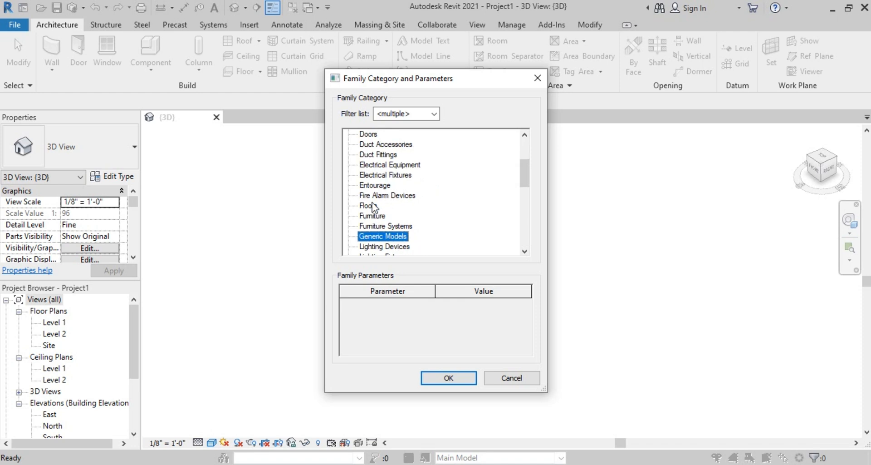
{"action": "left_click", "coordinate": [462, 377]}
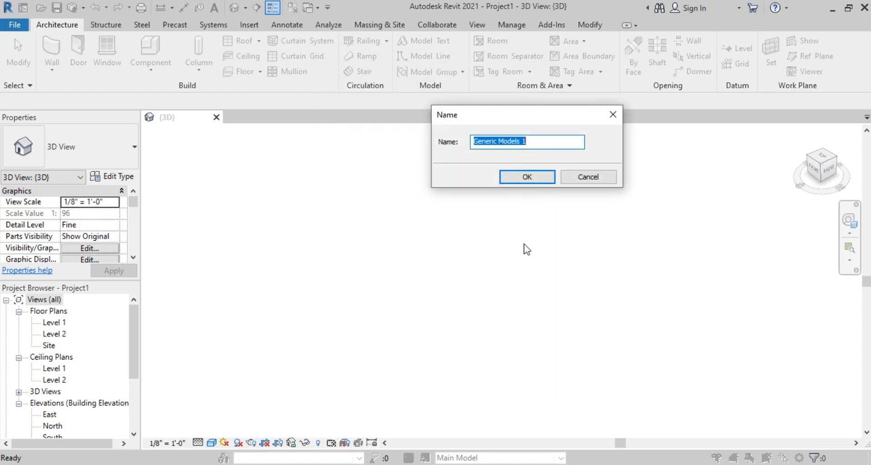
{"action": "left_click", "coordinate": [528, 178]}
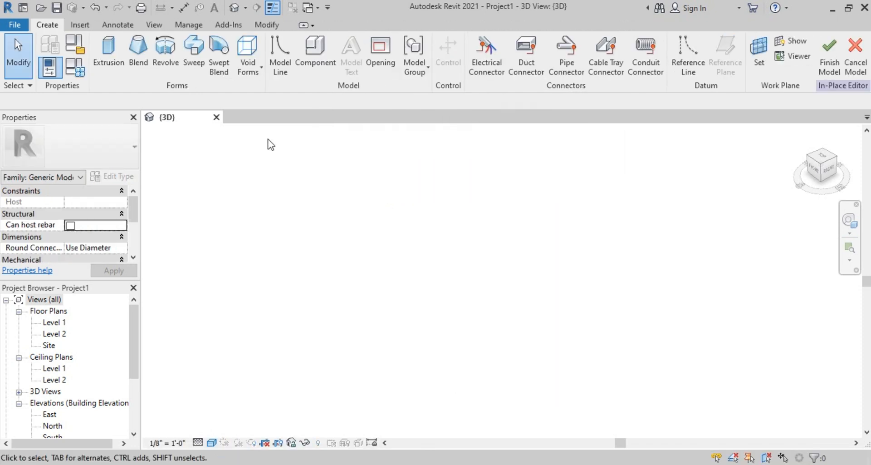
- Create a solid extrusion on Level 1 from a rectangle about 53'-6" by 44'-6"
{"action": "left_click", "coordinate": [250, 75]}
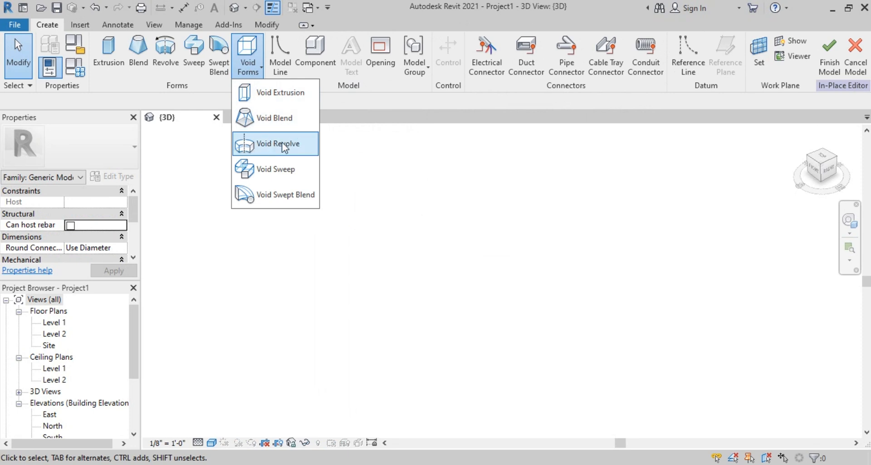
{"action": "left_click", "coordinate": [106, 50]}
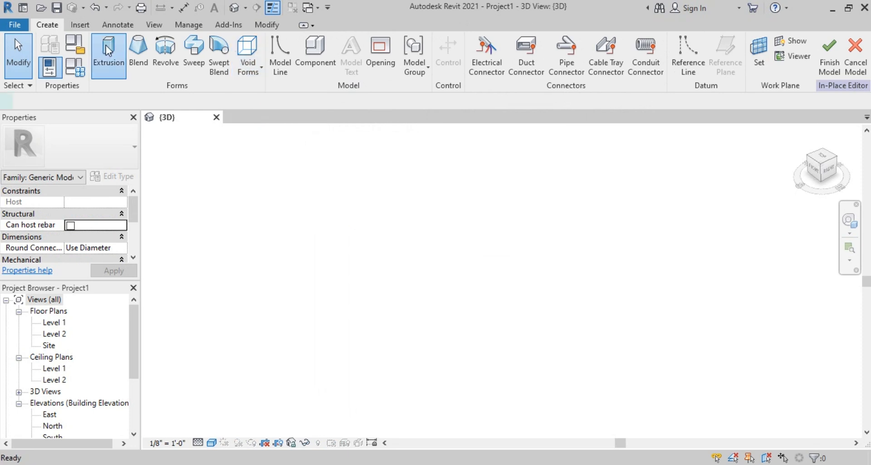
{"action": "left_click", "coordinate": [479, 43]}
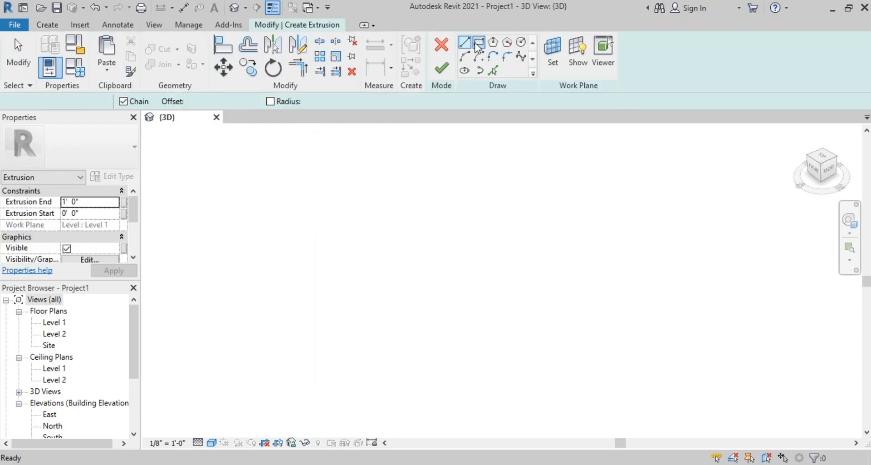
{"action": "left_click", "coordinate": [504, 229]}
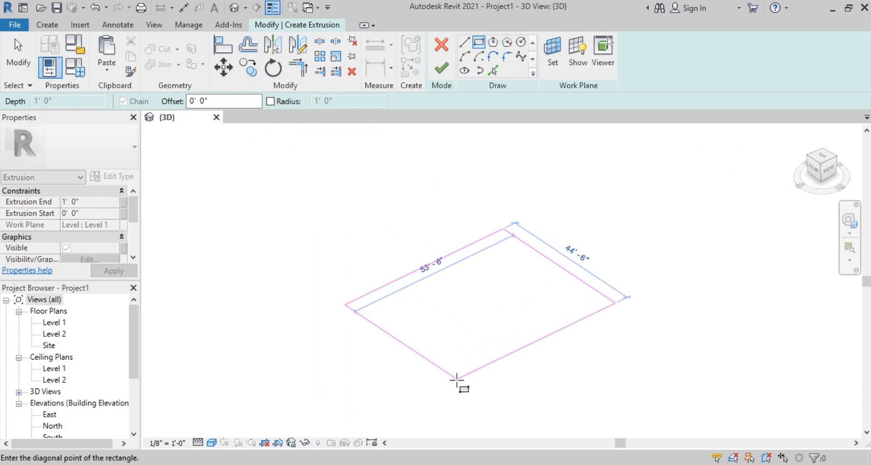
{"action": "left_click", "coordinate": [456, 382]}
{"action": "left_click", "coordinate": [441, 69]}
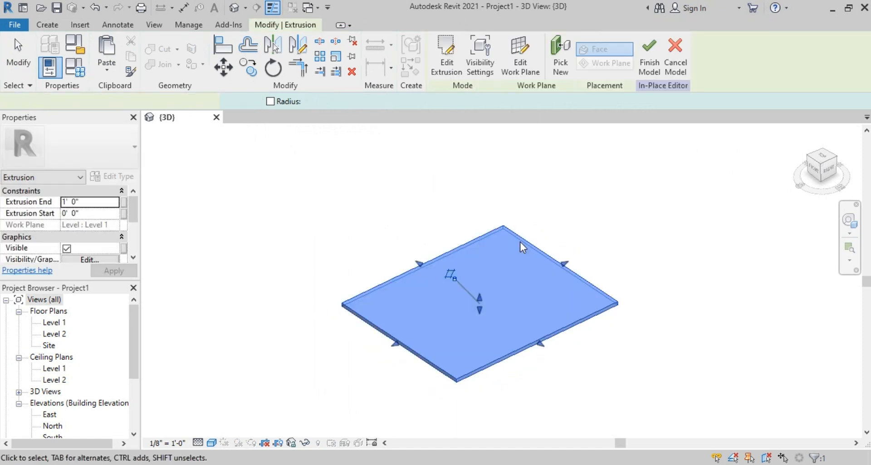
- Stretch the extrusion upward to a height of about 29'-8" to form a tall box
{"action": "left_click_drag", "start_coordinate": [480, 272], "coordinate": [471, 213]}
{"action": "middle_click_drag", "start_coordinate": [603, 374], "coordinate": [593, 358], "text": "shift"}
{"action": "left_click", "coordinate": [601, 360]}
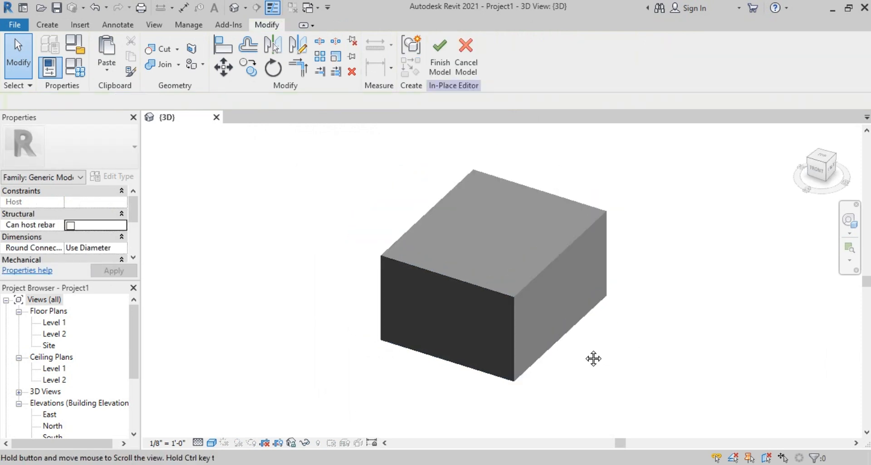
- Begin a Void Revolve and set its work plane by picking the box's lighter side face
{"action": "left_click", "coordinate": [53, 27]}
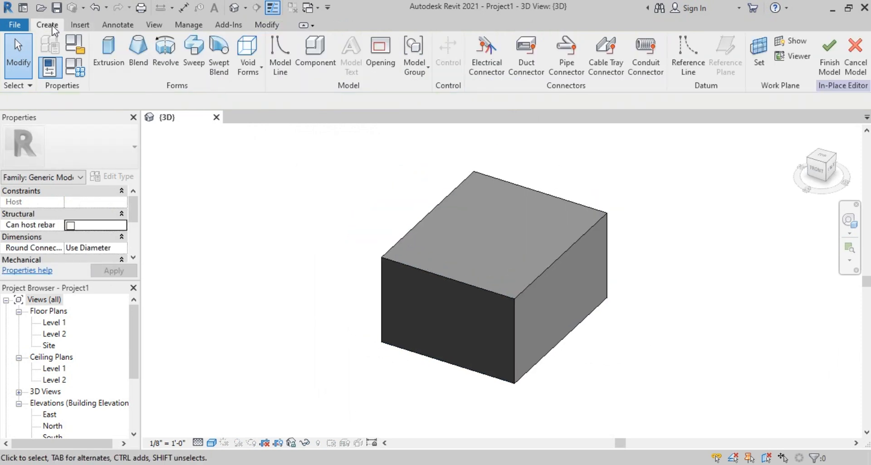
{"action": "left_click", "coordinate": [249, 73]}
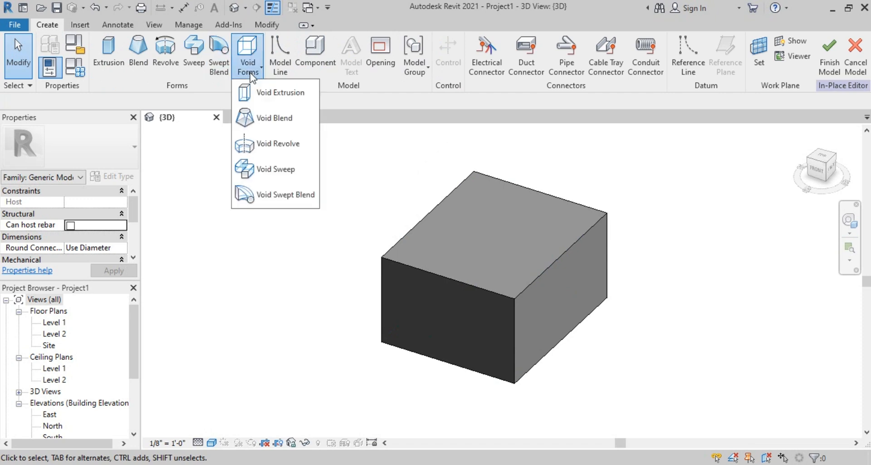
{"action": "left_click", "coordinate": [282, 143]}
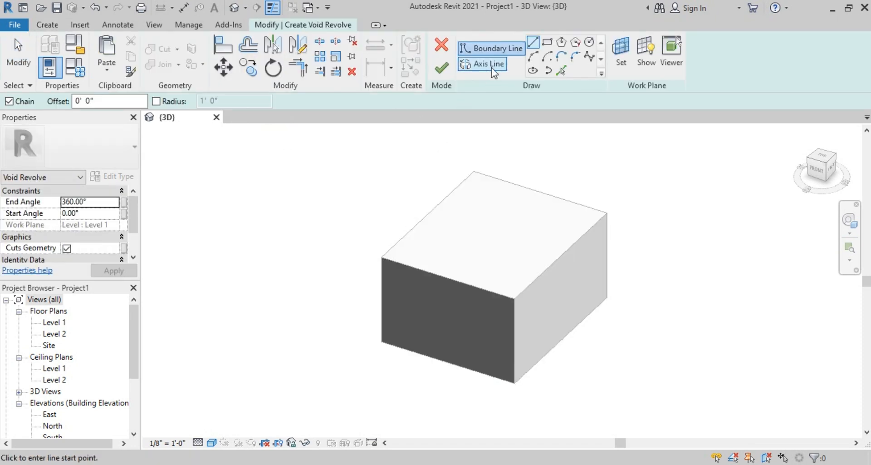
{"action": "left_click", "coordinate": [493, 65]}
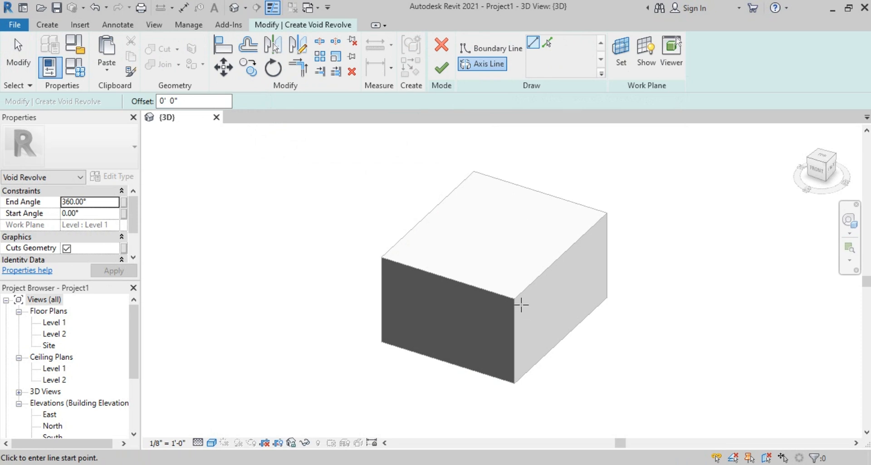
{"action": "left_click", "coordinate": [618, 51]}
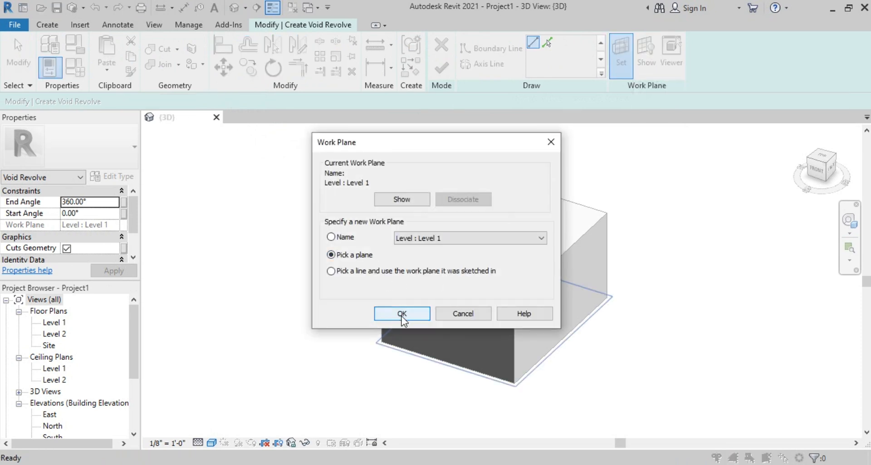
{"action": "left_click", "coordinate": [402, 316]}
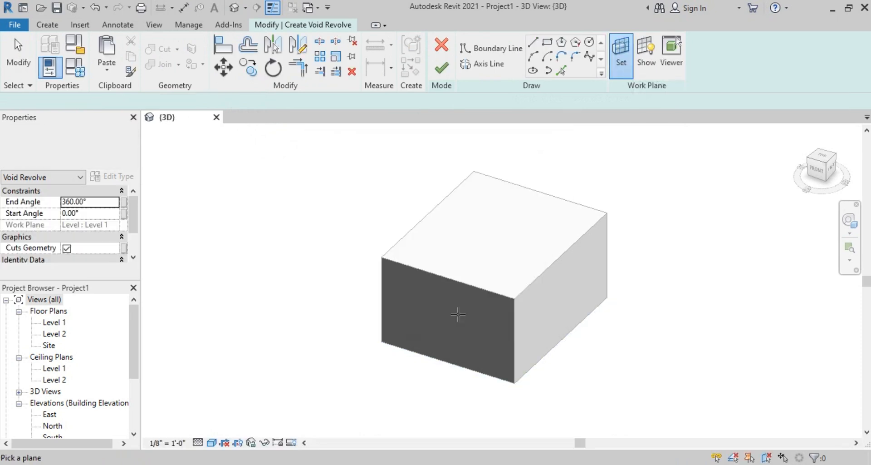
{"action": "left_click", "coordinate": [518, 298]}
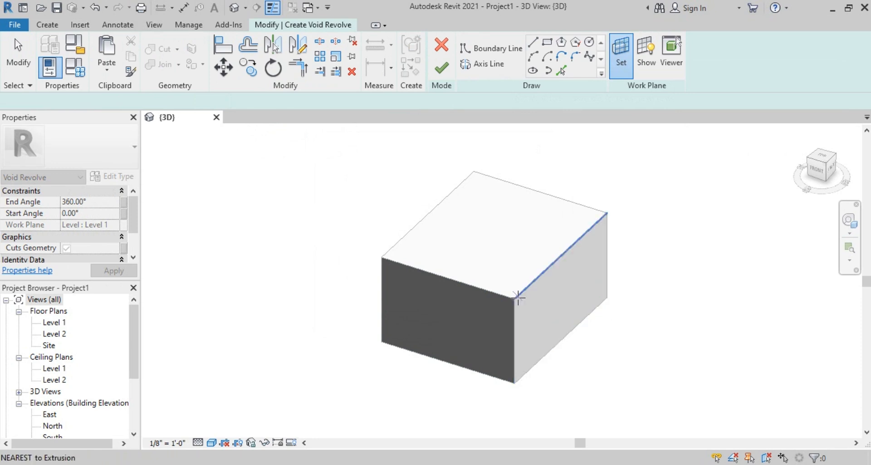
- Define the revolve axis by picking the box's near vertical corner edge
{"action": "left_click", "coordinate": [489, 64]}
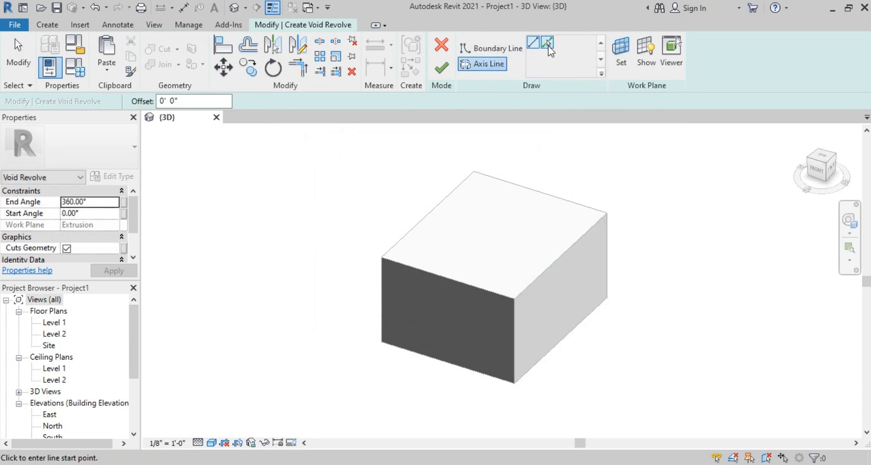
{"action": "left_click", "coordinate": [547, 44]}
{"action": "left_click", "coordinate": [513, 330]}
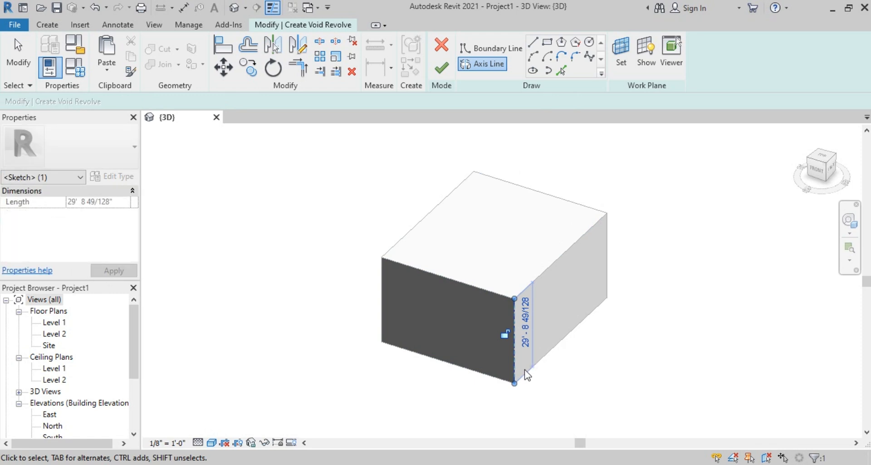
{"action": "scroll", "coordinate": [524, 369], "scroll_direction": "up", "scroll_amount": 3}
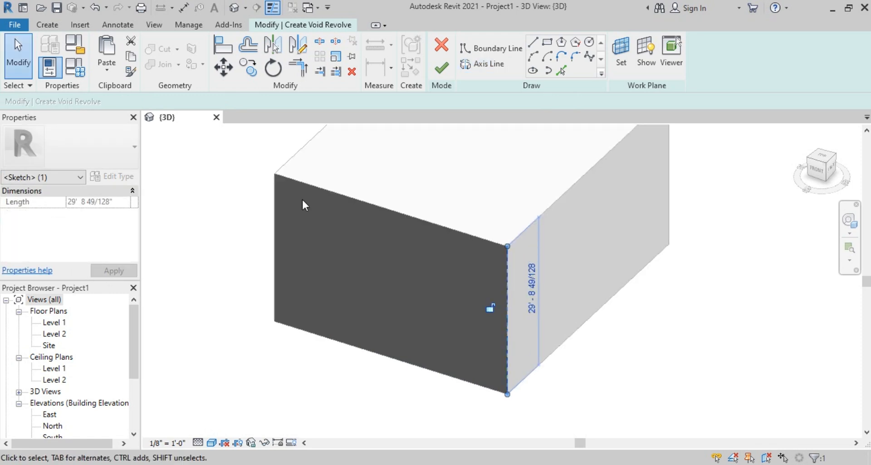
- Sketch the void's boundary from the corner's lower end up the axis edge to just below the top, then outward across the side face
{"action": "left_click", "coordinate": [493, 50]}
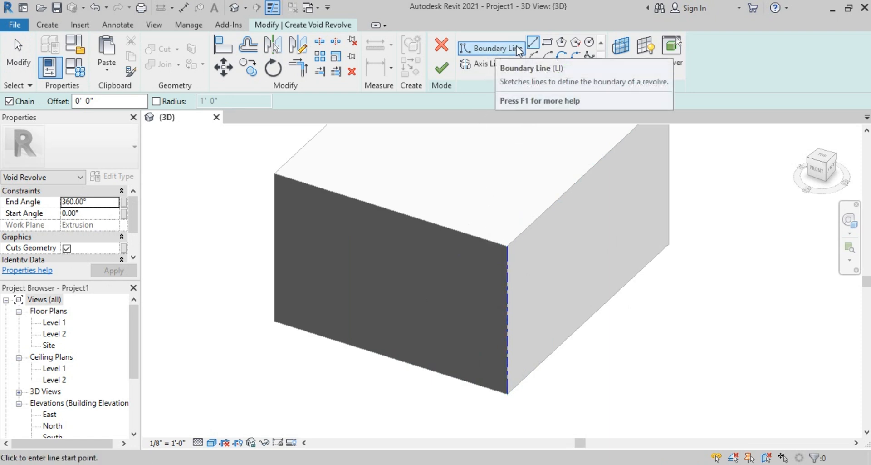
{"action": "left_click", "coordinate": [508, 395]}
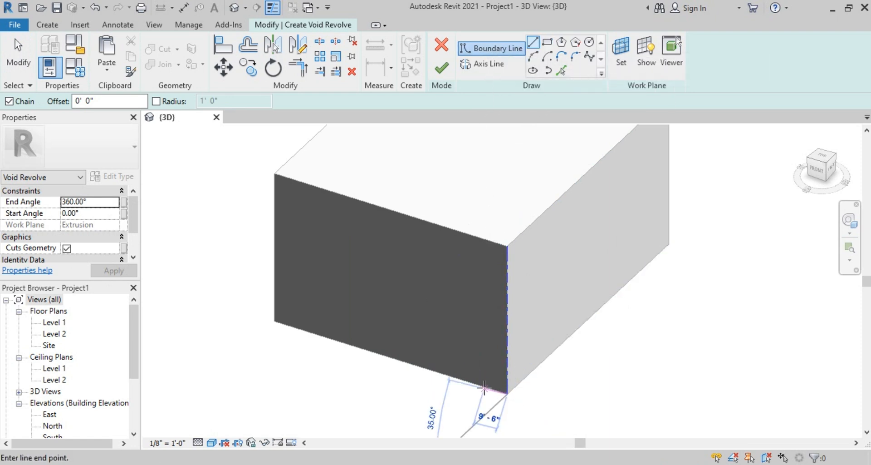
{"action": "scroll", "coordinate": [468, 382], "scroll_direction": "up", "scroll_amount": 3}
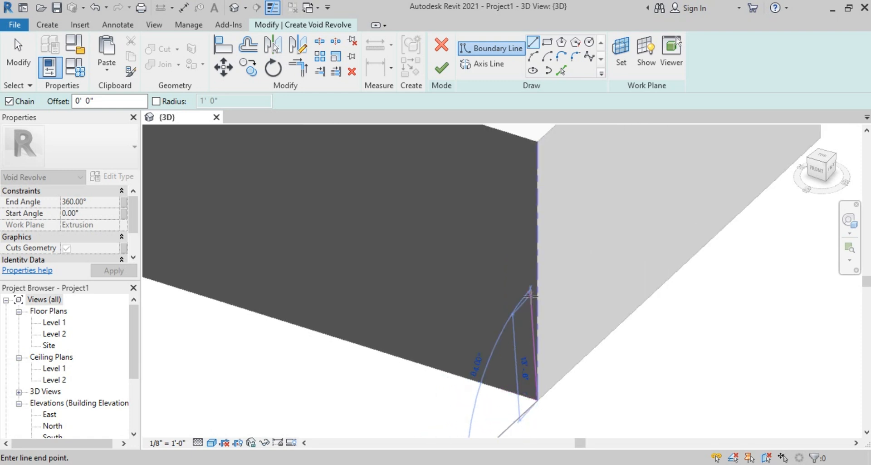
{"action": "left_click", "coordinate": [536, 174]}
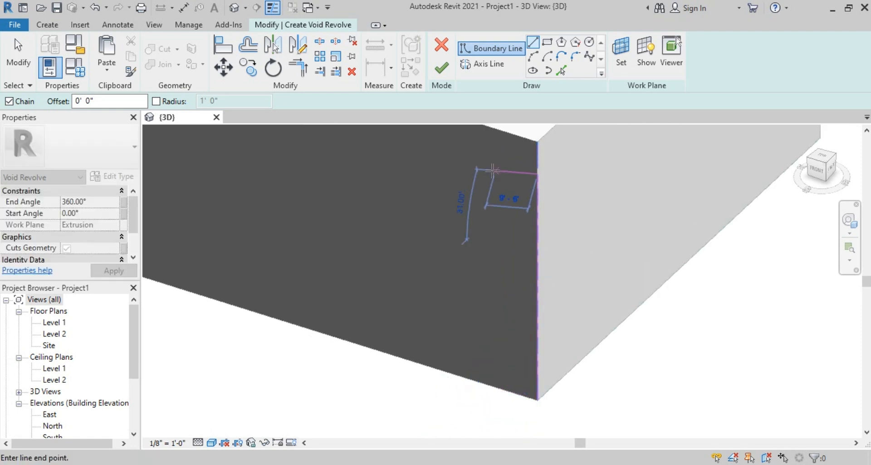
{"action": "scroll", "coordinate": [498, 196], "scroll_direction": "down", "scroll_amount": 5}
{"action": "middle_click_drag", "start_coordinate": [506, 211], "coordinate": [517, 245]}
{"action": "middle_click_drag", "start_coordinate": [581, 196], "coordinate": [490, 212]}
{"action": "scroll", "coordinate": [488, 208], "scroll_direction": "up", "scroll_amount": 1}
{"action": "scroll", "coordinate": [481, 199], "scroll_direction": "up", "scroll_amount": 1}
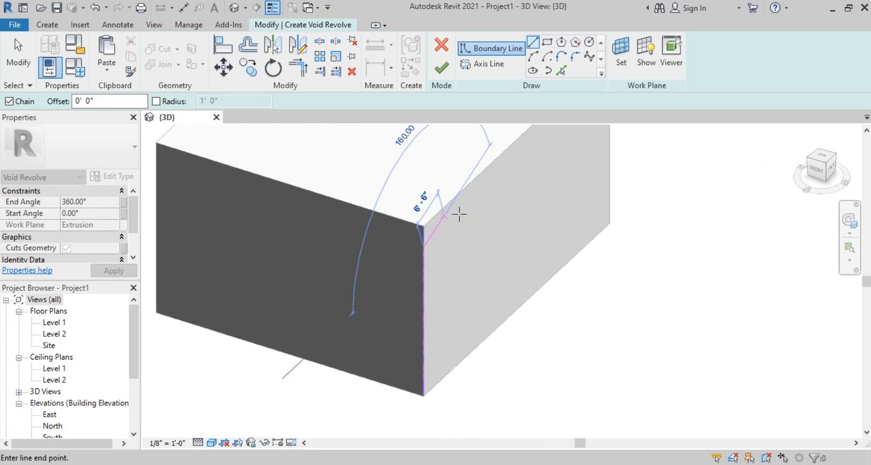
{"action": "scroll", "coordinate": [461, 219], "scroll_direction": "up", "scroll_amount": 1}
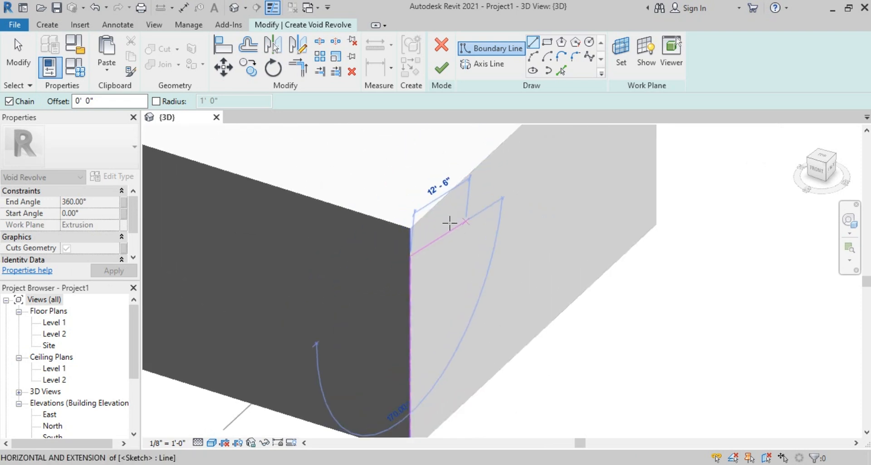
{"action": "left_click", "coordinate": [449, 221]}
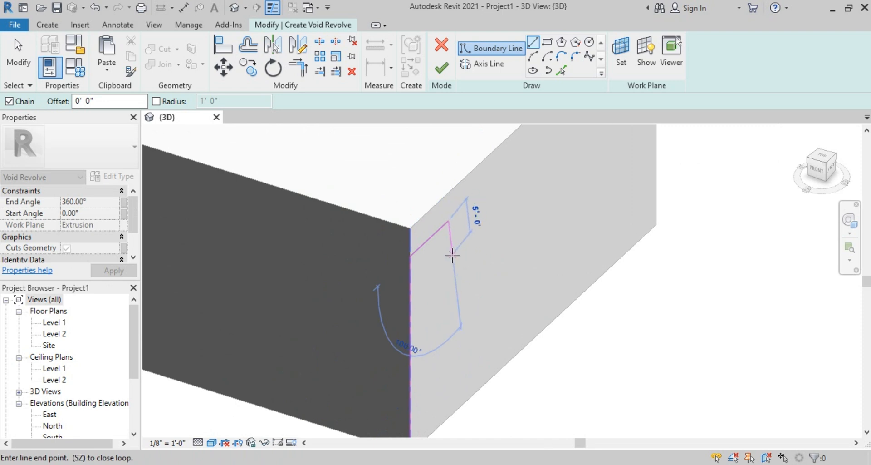
- Continue the boundary on the side face with a short downward line, an outward step and a vertical line about 10'-0" long
{"action": "left_click", "coordinate": [448, 262]}
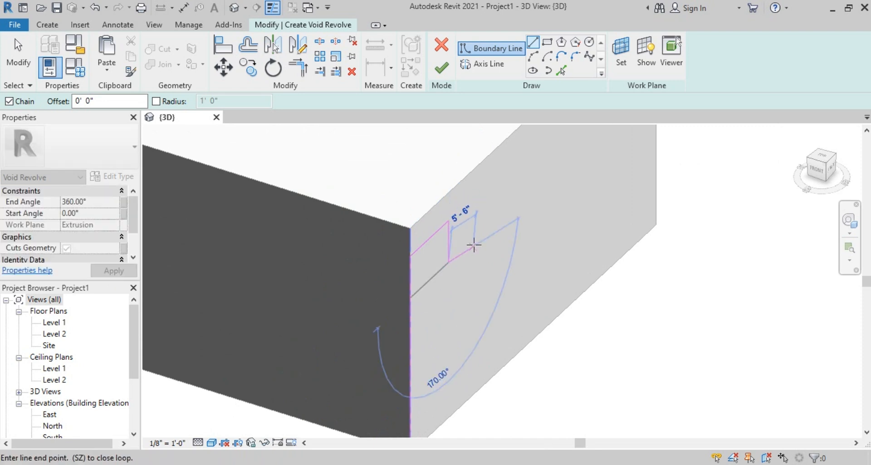
{"action": "left_click", "coordinate": [473, 241]}
{"action": "scroll", "coordinate": [479, 301], "scroll_direction": "down", "scroll_amount": 2}
{"action": "middle_click_drag", "start_coordinate": [476, 302], "coordinate": [494, 253]}
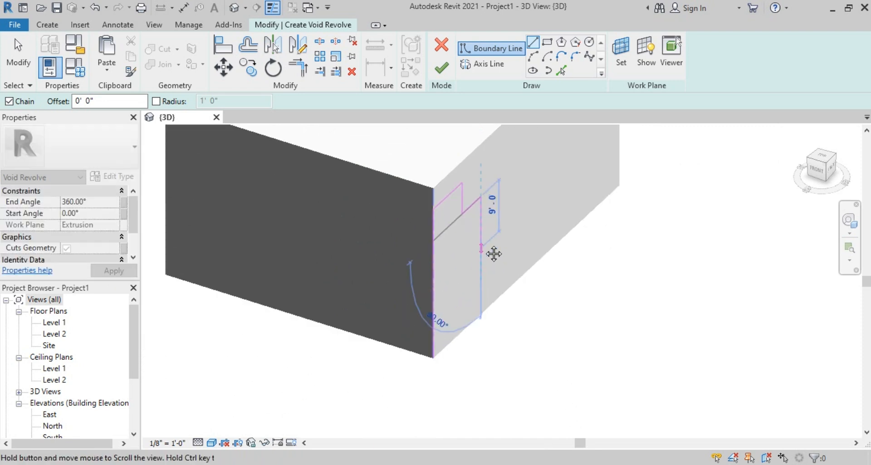
{"action": "left_click", "coordinate": [481, 254]}
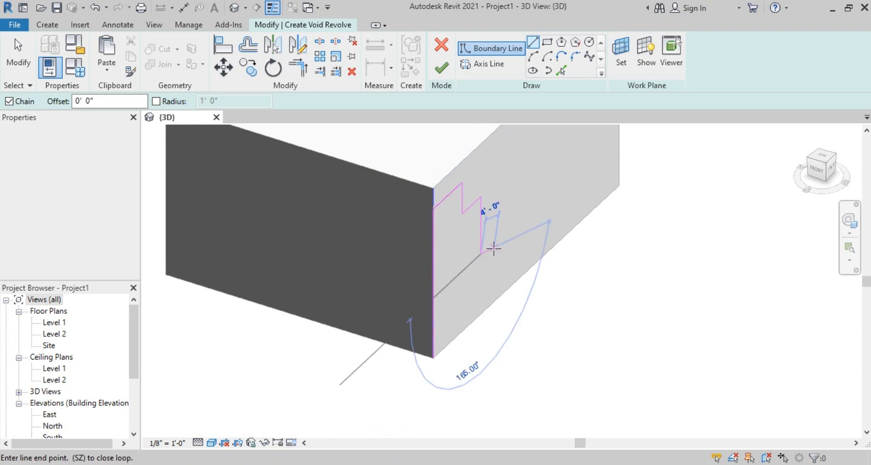
- Step the boundary inward and down in two stages to the box's bottom edge, closing the loop at the lower corner
{"action": "left_click", "coordinate": [466, 266]}
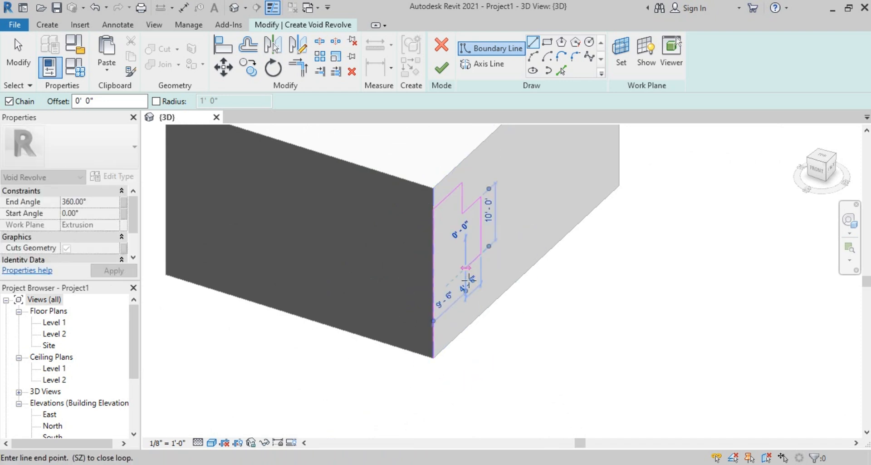
{"action": "left_click", "coordinate": [466, 298]}
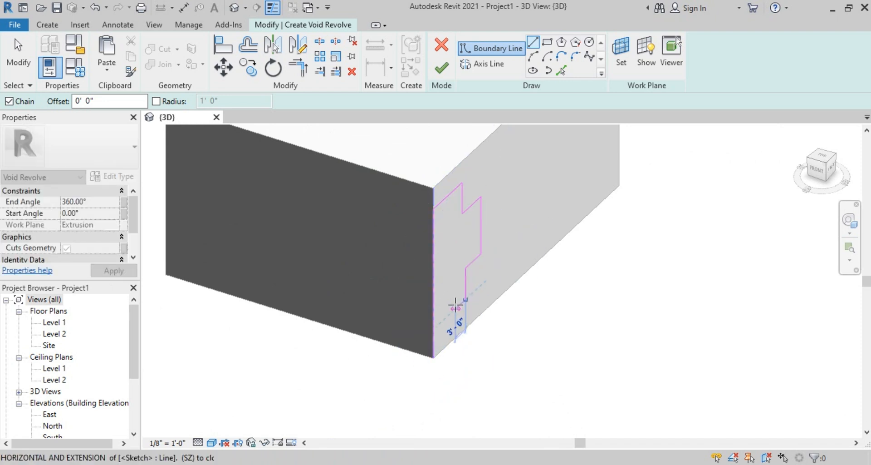
{"action": "left_click", "coordinate": [455, 338]}
{"action": "left_click", "coordinate": [433, 357]}
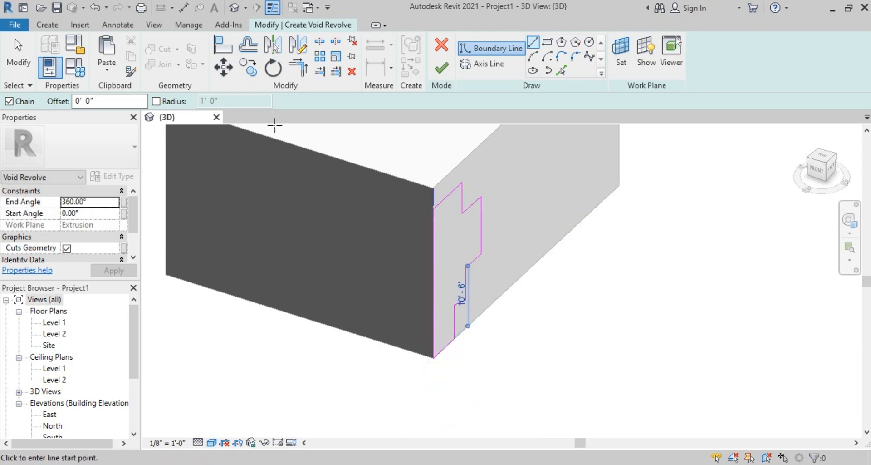
{"action": "left_click", "coordinate": [16, 71]}
{"action": "scroll", "coordinate": [462, 312], "scroll_direction": "up", "scroll_amount": 3}
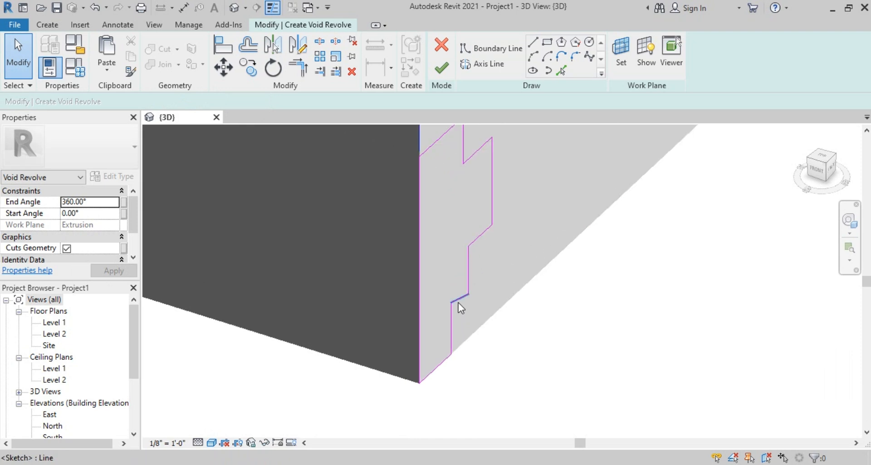
- Straighten the slanted lower step line of the void profile so it runs parallel to the box's bottom edge
{"action": "left_click", "coordinate": [458, 300]}
{"action": "left_click_drag", "start_coordinate": [469, 295], "coordinate": [469, 294]}
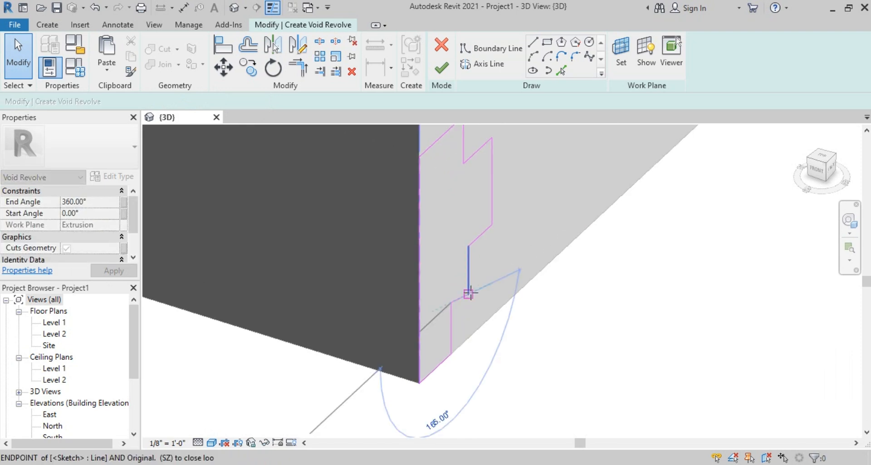
{"action": "left_click", "coordinate": [565, 334]}
{"action": "scroll", "coordinate": [501, 308], "scroll_direction": "down", "scroll_amount": 3}
{"action": "scroll", "coordinate": [470, 324], "scroll_direction": "up", "scroll_amount": 3}
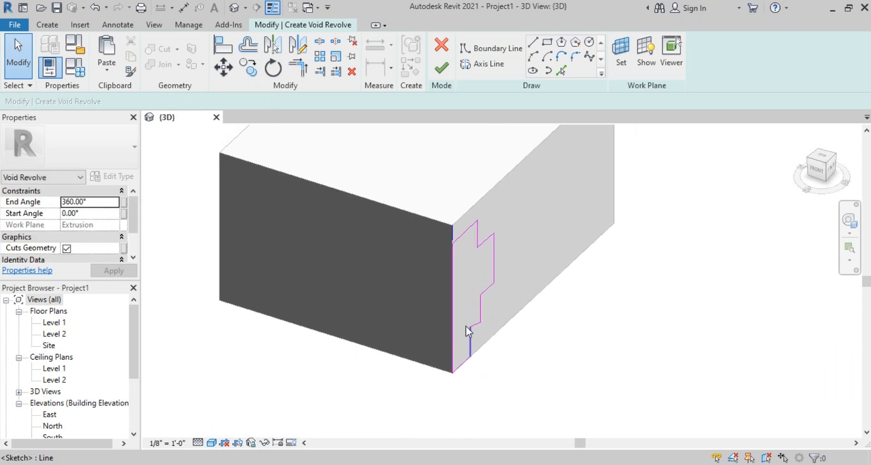
{"action": "left_click", "coordinate": [480, 325]}
{"action": "scroll", "coordinate": [472, 328], "scroll_direction": "up", "scroll_amount": 2}
{"action": "left_click_drag", "start_coordinate": [471, 328], "coordinate": [471, 340]}
- Trim the overshooting lowest vertical line to the straightened step line so they meet in a clean corner
{"action": "key", "text": "t"}
{"action": "key", "text": "r"}
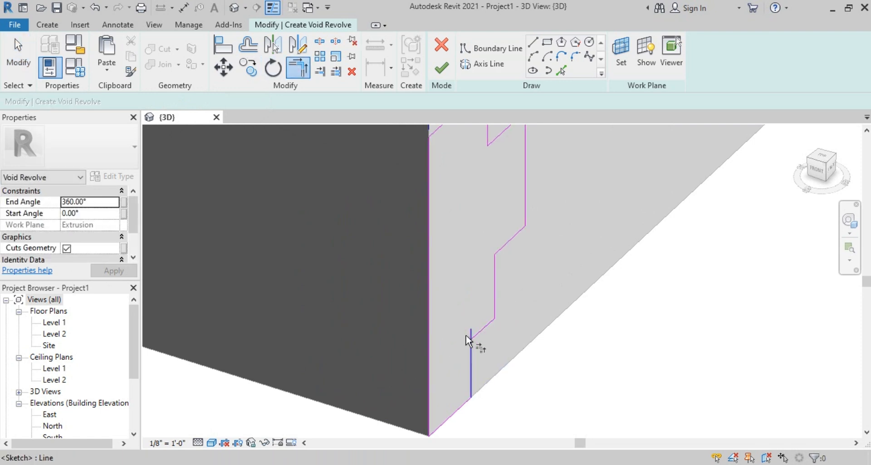
{"action": "scroll", "coordinate": [481, 335], "scroll_direction": "down", "scroll_amount": 3}
{"action": "scroll", "coordinate": [443, 273], "scroll_direction": "up", "scroll_amount": 1}
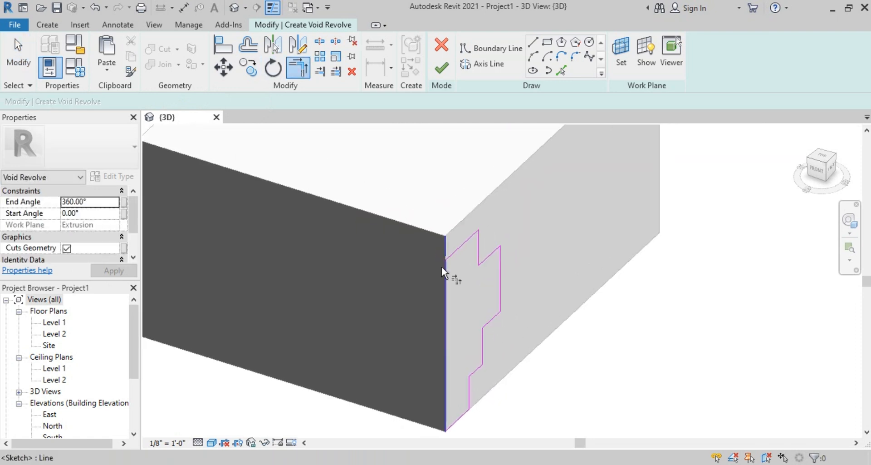
{"action": "key", "text": "Escape"}
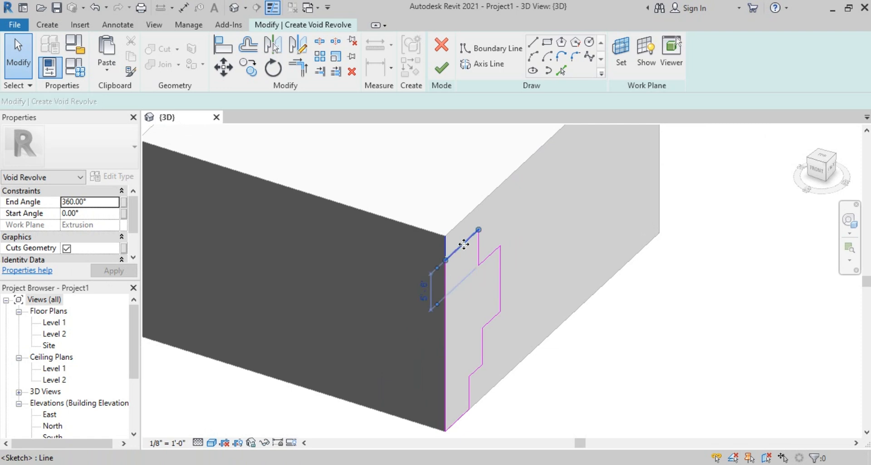
- Move the profile's top line above the box's top face and its bottom line below the box's base
{"action": "left_click_drag", "start_coordinate": [463, 245], "coordinate": [453, 198]}
{"action": "middle_click_drag", "start_coordinate": [514, 327], "coordinate": [517, 260]}
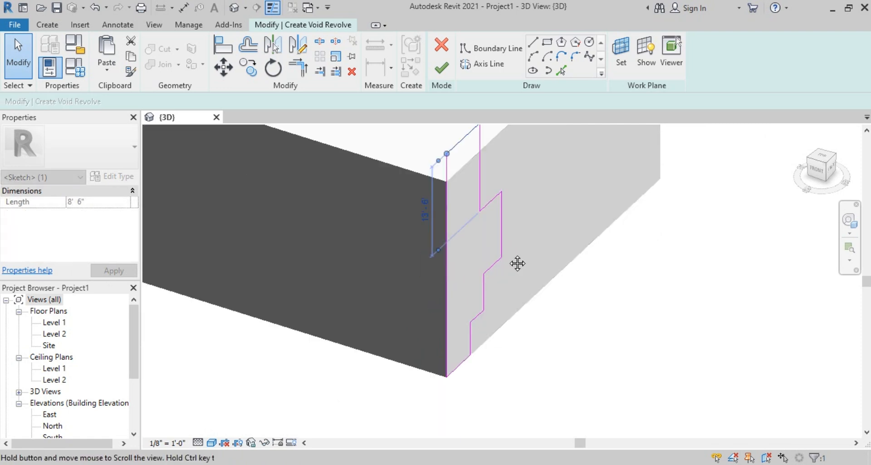
{"action": "left_click", "coordinate": [459, 356]}
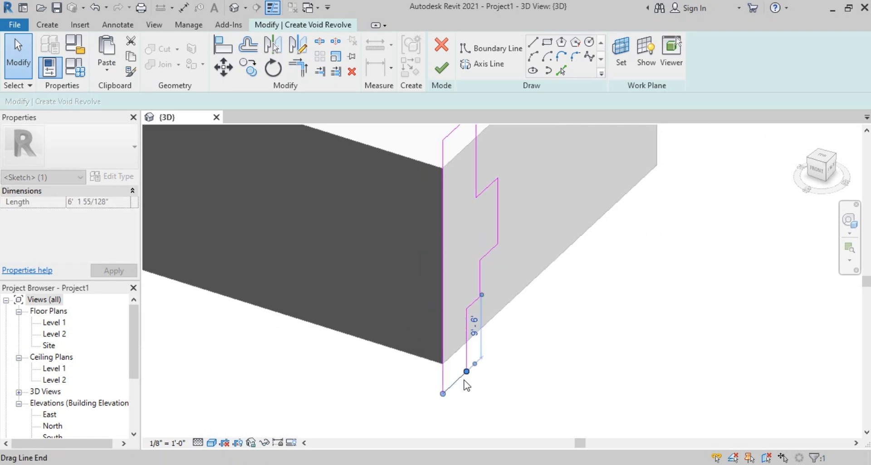
{"action": "scroll", "coordinate": [536, 341], "scroll_direction": "down", "scroll_amount": 3}
{"action": "left_click", "coordinate": [557, 333]}
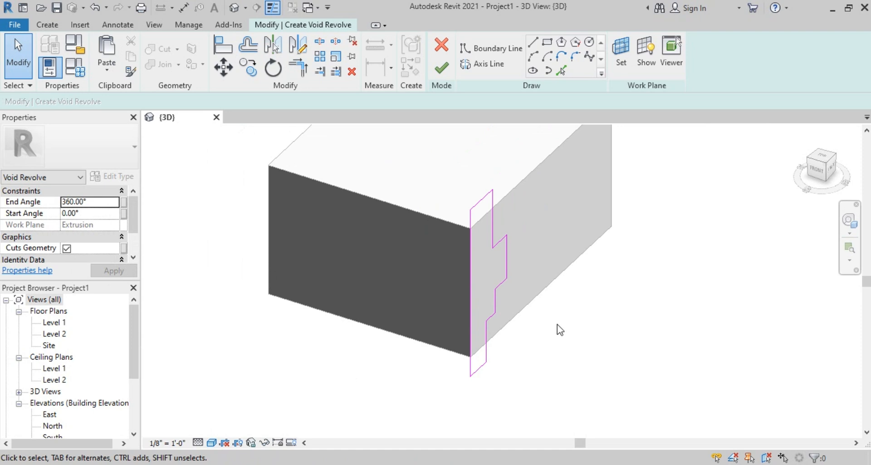
- Finish the void revolve sketch and check the stepped cut at the box's corner
{"action": "left_click", "coordinate": [442, 65]}
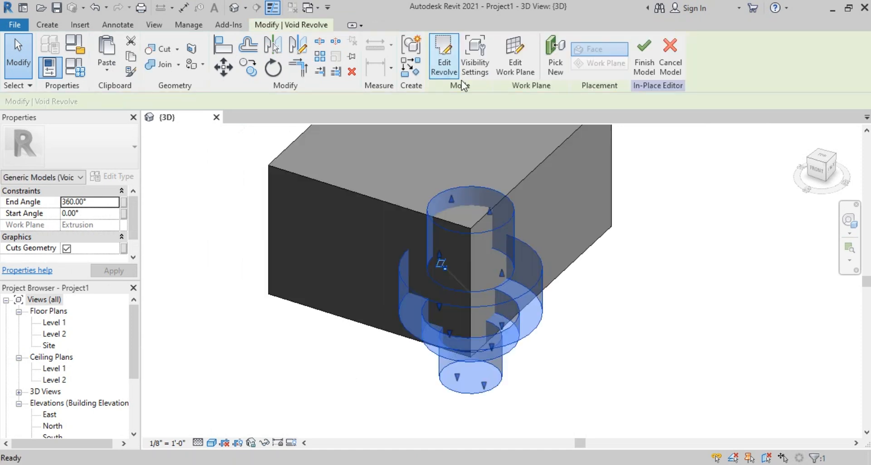
{"action": "middle_click_drag", "start_coordinate": [613, 333], "coordinate": [632, 406], "text": "shift"}
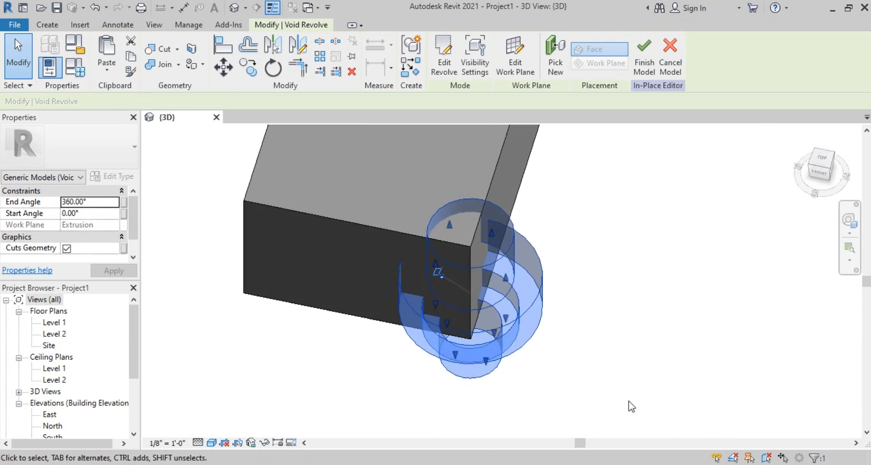
{"action": "left_click", "coordinate": [173, 49]}
{"action": "middle_click_drag", "start_coordinate": [554, 299], "coordinate": [536, 420], "text": "shift"}
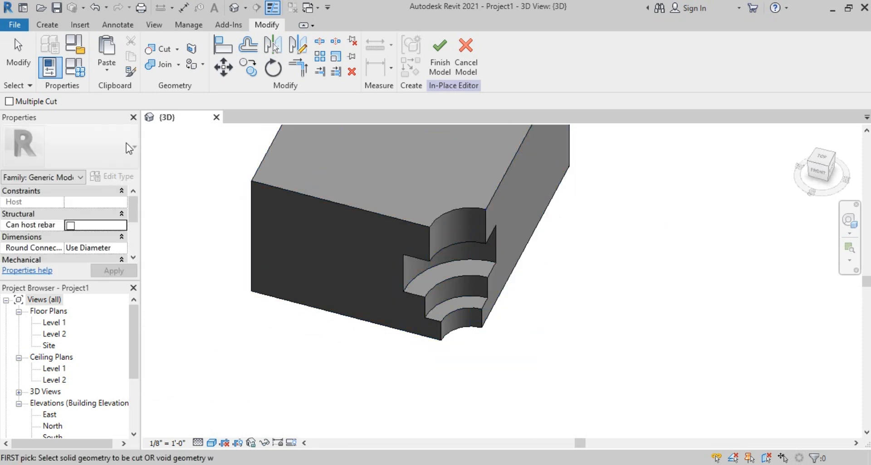
{"action": "left_click", "coordinate": [29, 53]}
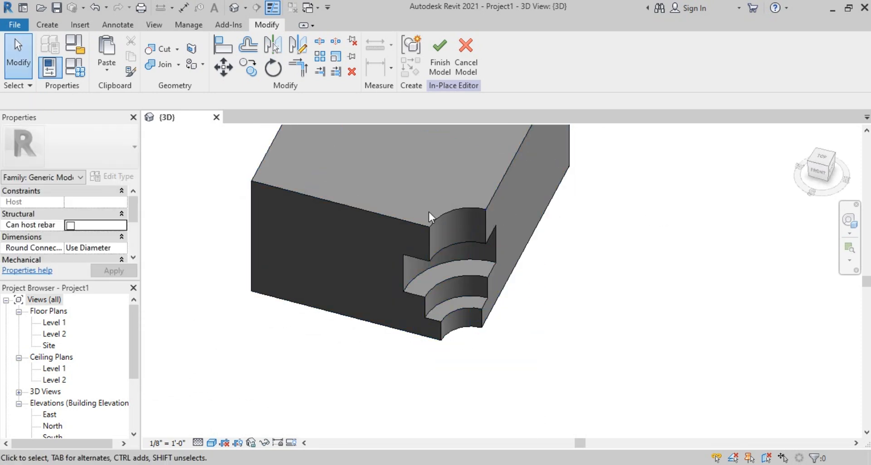
- Select the void revolve and, in top view, move it from the corner along the box's side edge
{"action": "left_click", "coordinate": [476, 257]}
{"action": "middle_click_drag", "start_coordinate": [643, 284], "coordinate": [791, 181], "text": "shift"}
{"action": "left_click", "coordinate": [821, 164]}
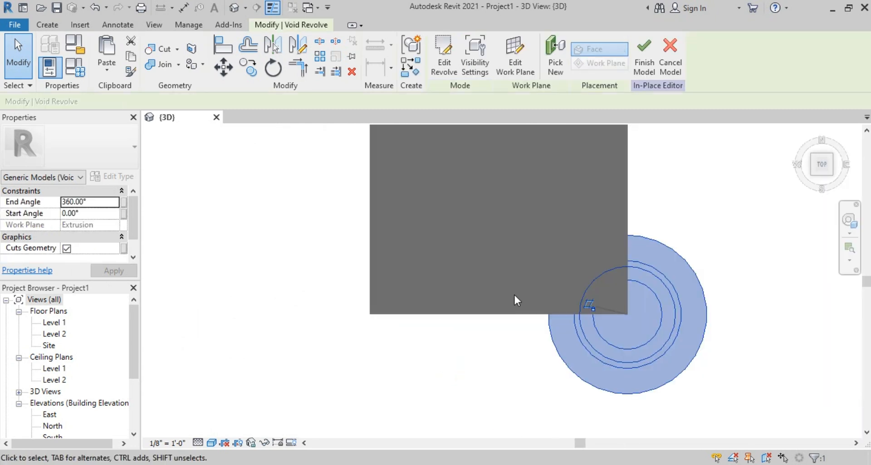
{"action": "middle_click_drag", "start_coordinate": [545, 280], "coordinate": [595, 328]}
{"action": "left_click_drag", "start_coordinate": [587, 307], "coordinate": [453, 223]}
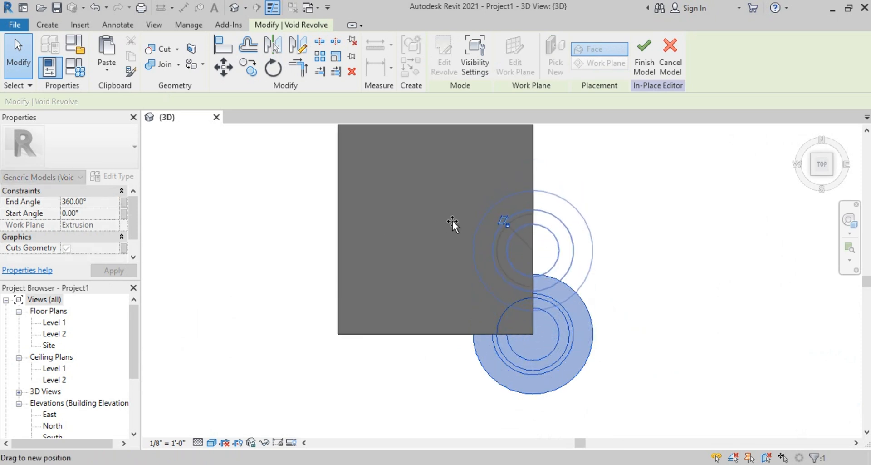
{"action": "left_click_drag", "start_coordinate": [380, 228], "coordinate": [550, 228]}
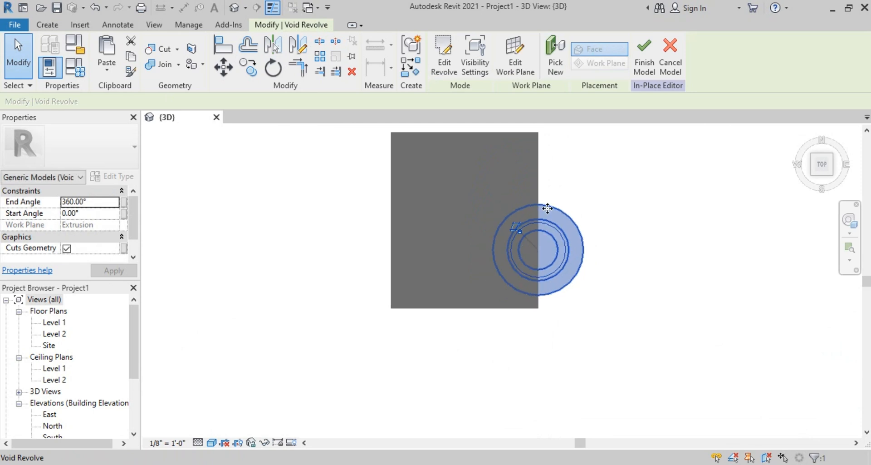
- Try to pull the void revolve inward from the side face, shifting it further along the edge, and return to top view
{"action": "middle_click_drag", "start_coordinate": [595, 288], "coordinate": [523, 206], "text": "shift"}
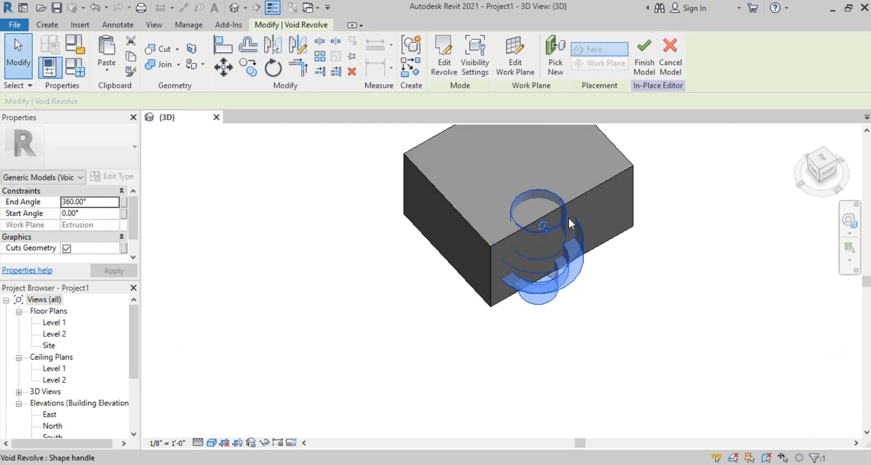
{"action": "middle_click_drag", "start_coordinate": [628, 235], "coordinate": [688, 324], "text": "shift"}
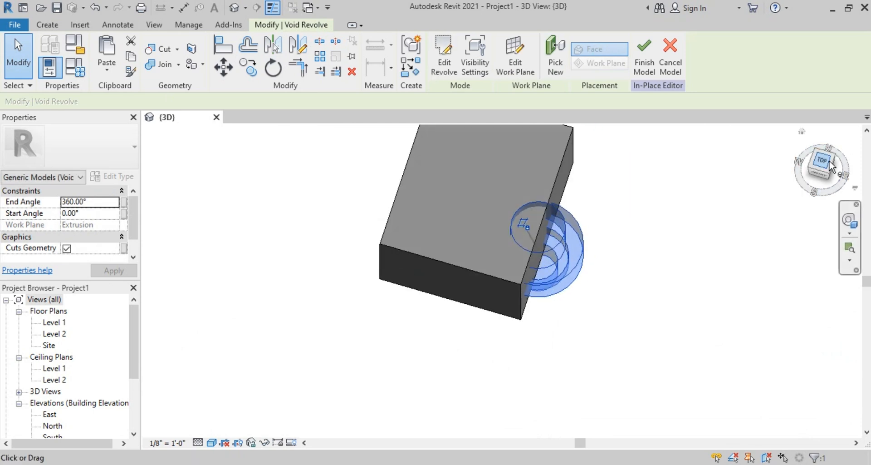
{"action": "left_click", "coordinate": [809, 172]}
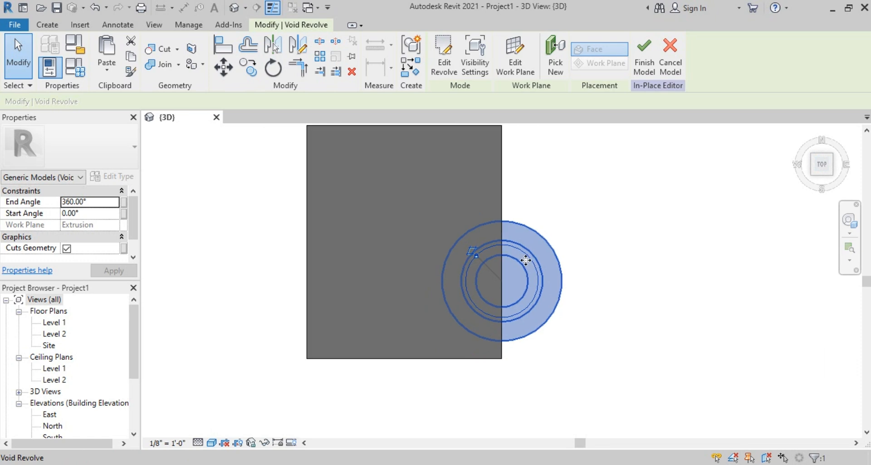
{"action": "left_click_drag", "start_coordinate": [525, 257], "coordinate": [495, 212]}
{"action": "middle_click_drag", "start_coordinate": [623, 261], "coordinate": [610, 326]}
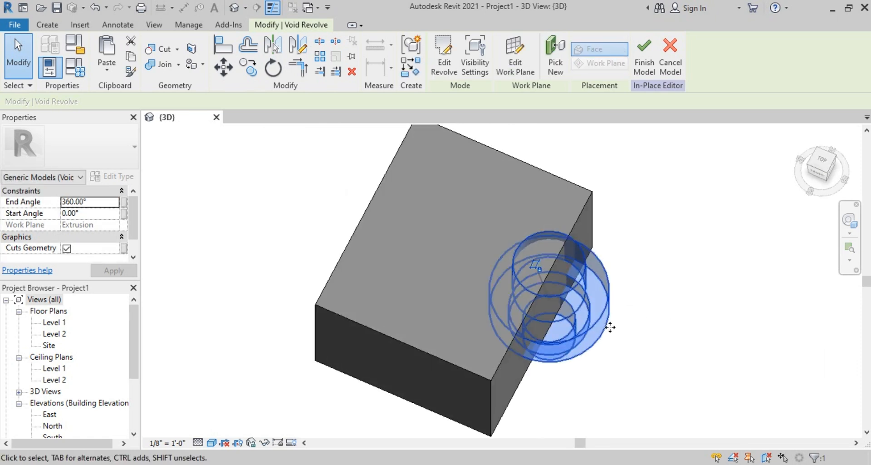
{"action": "left_click", "coordinate": [823, 160]}
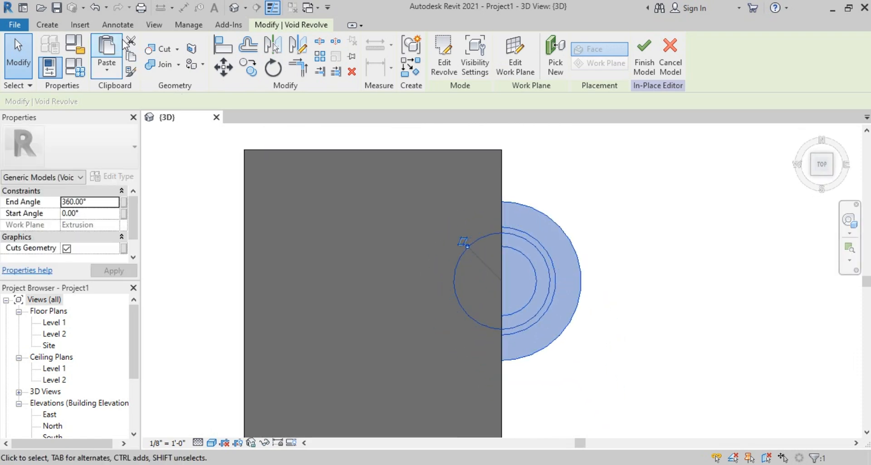
- Cut the void revolve to the clipboard and paste it aligned to the same place to detach it from its face
{"action": "left_click", "coordinate": [129, 41]}
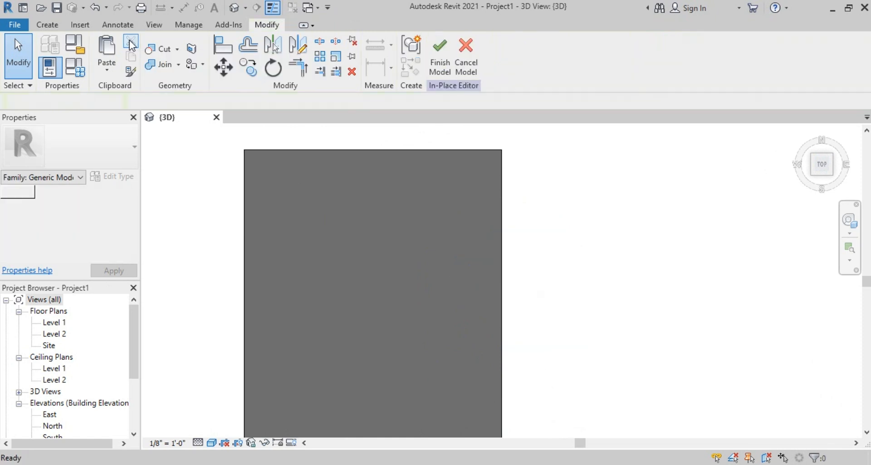
{"action": "left_click", "coordinate": [109, 69]}
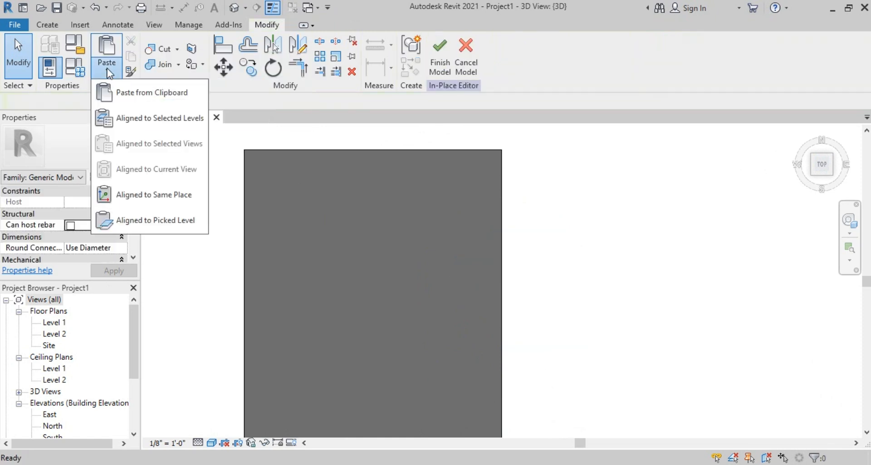
{"action": "left_click", "coordinate": [168, 194]}
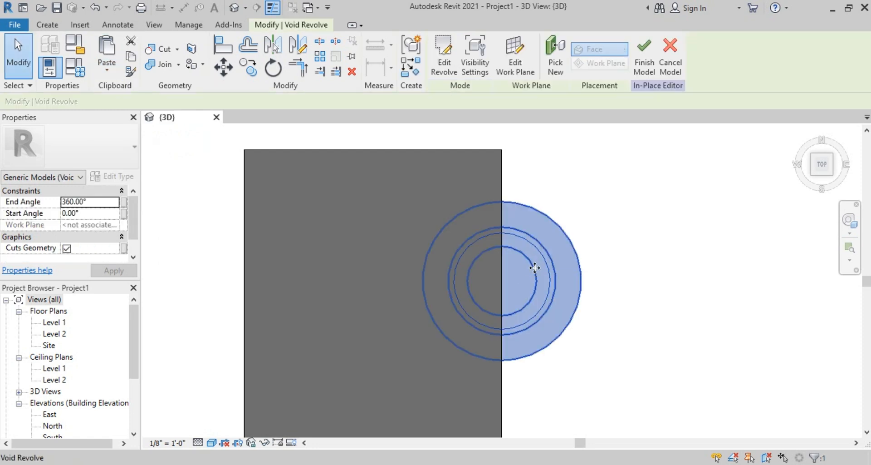
- Move the pasted void revolve inward so it sits fully inside the box's outline, near the middle of its width
{"action": "left_click_drag", "start_coordinate": [535, 268], "coordinate": [450, 269]}
{"action": "left_click_drag", "start_coordinate": [399, 278], "coordinate": [399, 278]}
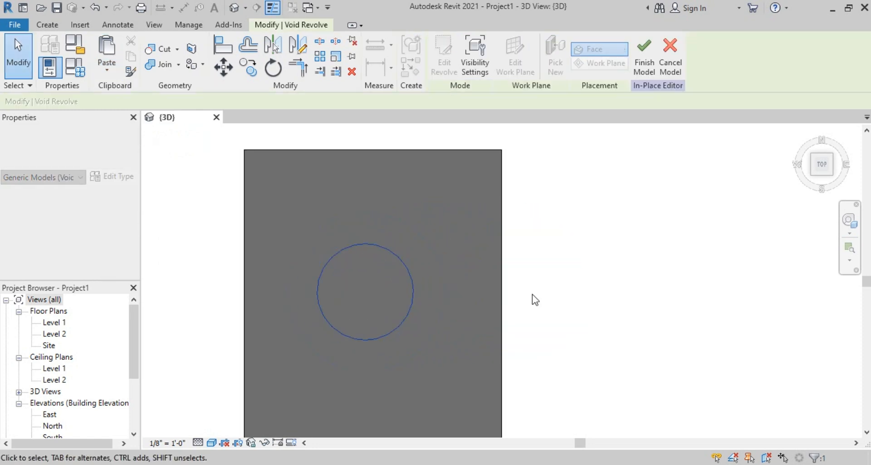
{"action": "scroll", "coordinate": [594, 313], "scroll_direction": "down", "scroll_amount": 1}
{"action": "middle_click_drag", "start_coordinate": [604, 346], "coordinate": [661, 379], "text": "shift"}
{"action": "middle_click_drag", "start_coordinate": [595, 271], "coordinate": [616, 311], "text": "shift"}
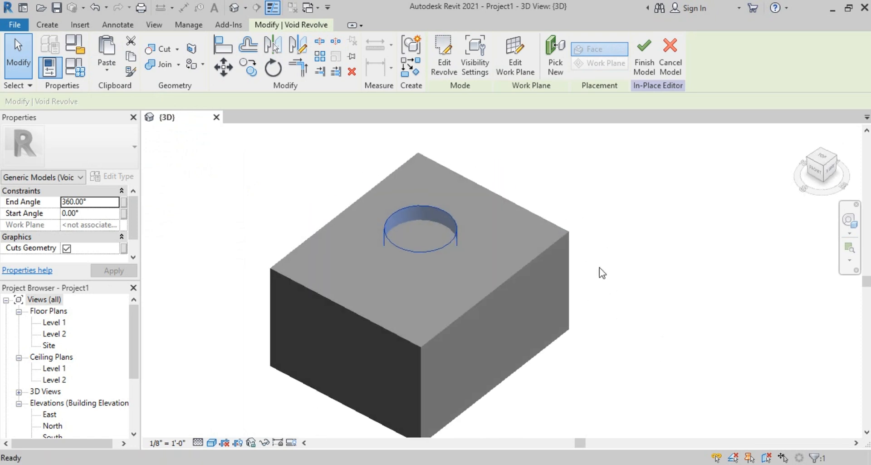
- Start the Cut geometry tool with the void revolve selected and inspect the stepped hole through the box's top face
{"action": "left_click", "coordinate": [163, 50]}
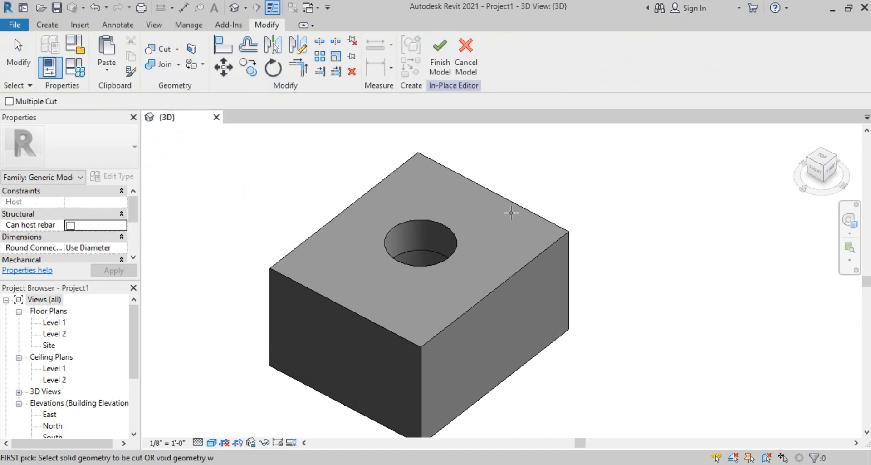
{"action": "middle_click_drag", "start_coordinate": [511, 213], "coordinate": [450, 296], "text": "shift"}
{"action": "scroll", "coordinate": [475, 263], "scroll_direction": "up", "scroll_amount": 5}
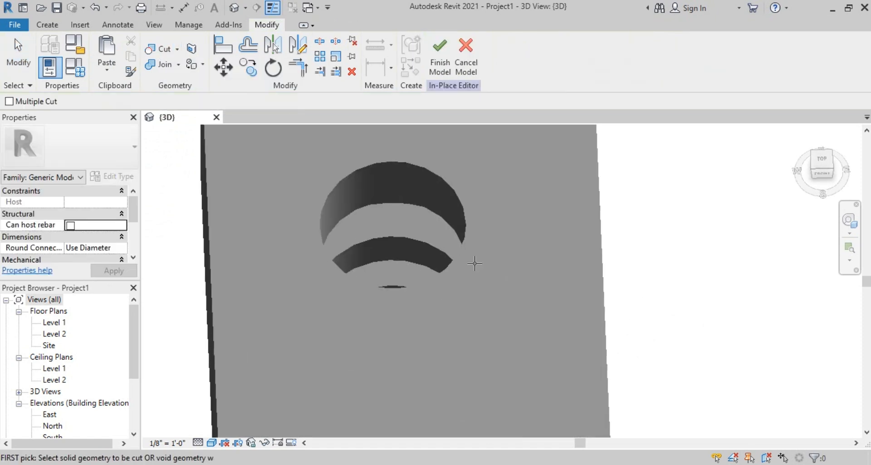
{"action": "middle_click_drag", "start_coordinate": [475, 264], "coordinate": [644, 337], "text": "shift"}
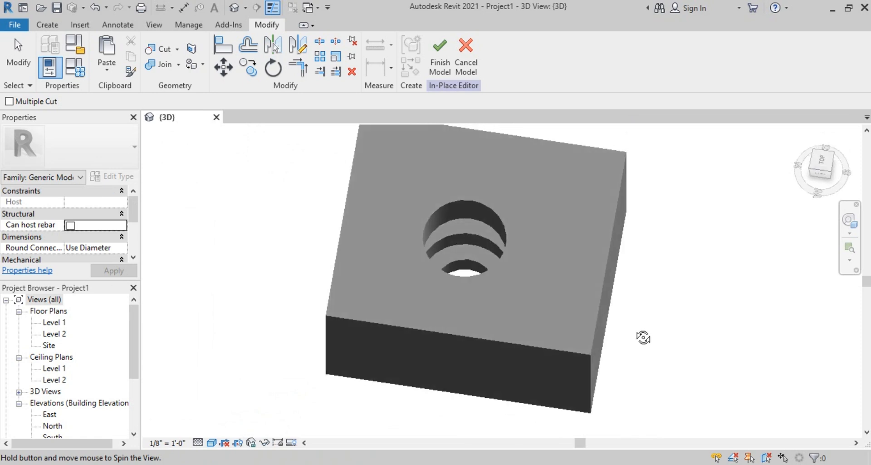